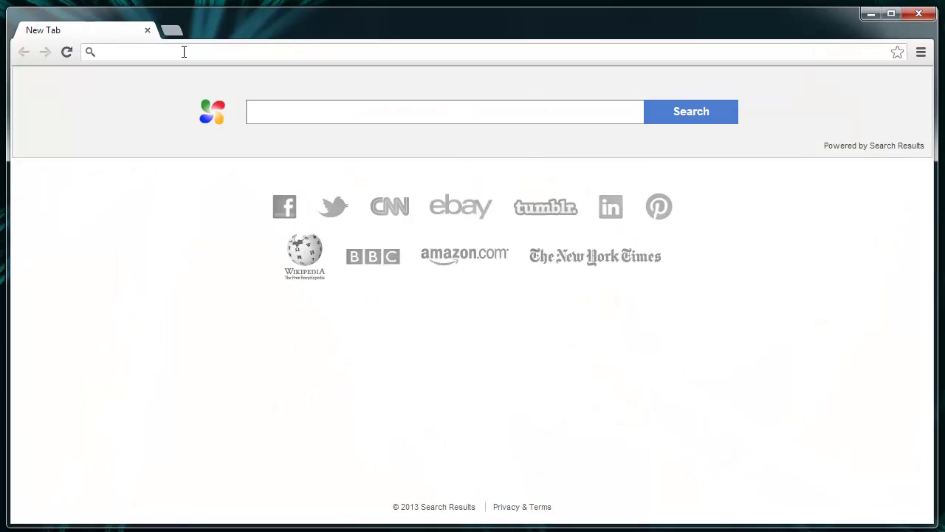
Load recovermyipod.net and start downloading the Windows installer recovermyipod-windows.exe.
text(recover)
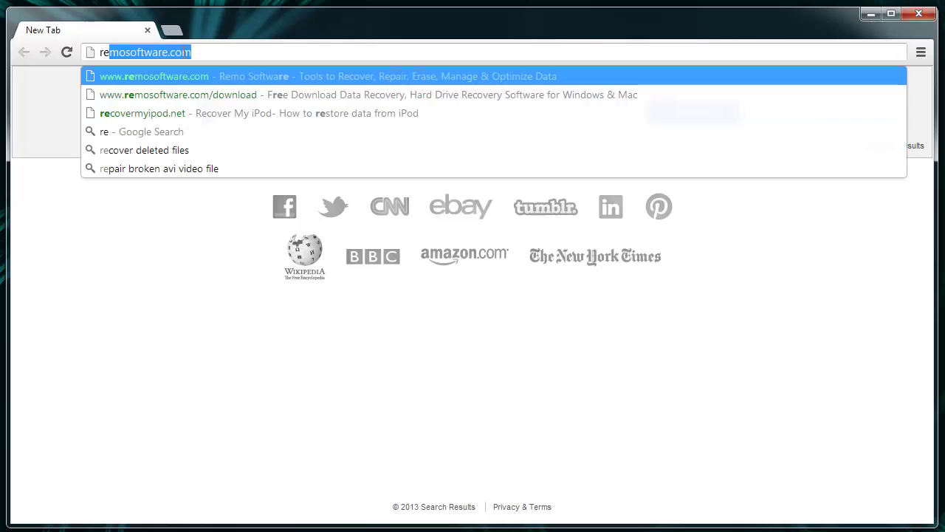
text(my)
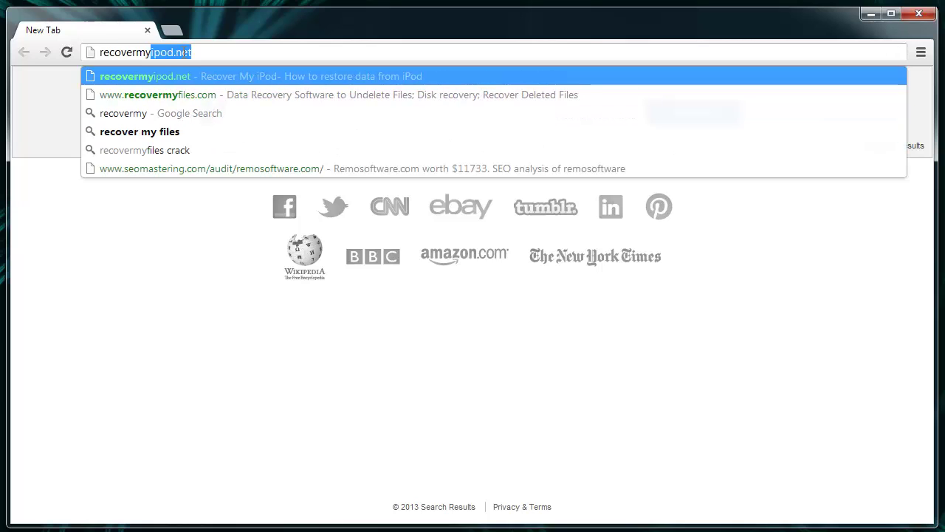
text(ipod.net)
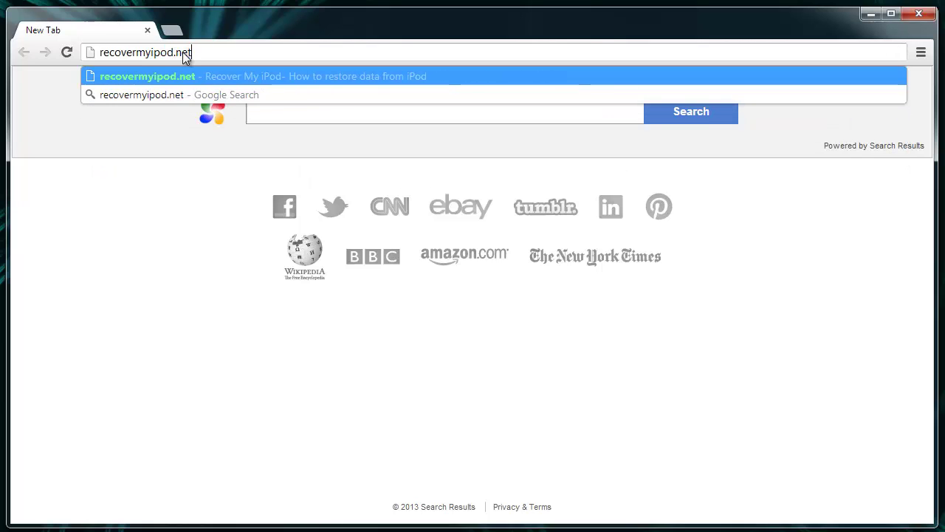
key(Return)
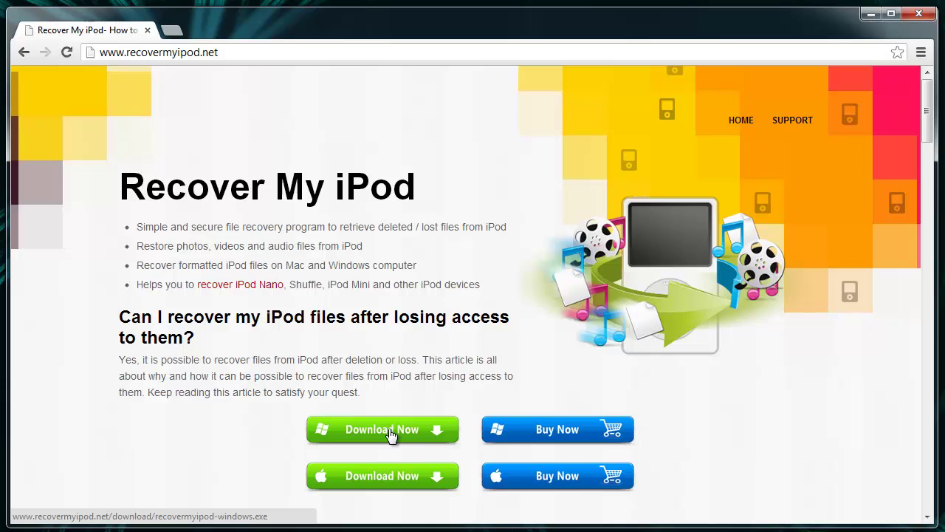
click(391, 436)
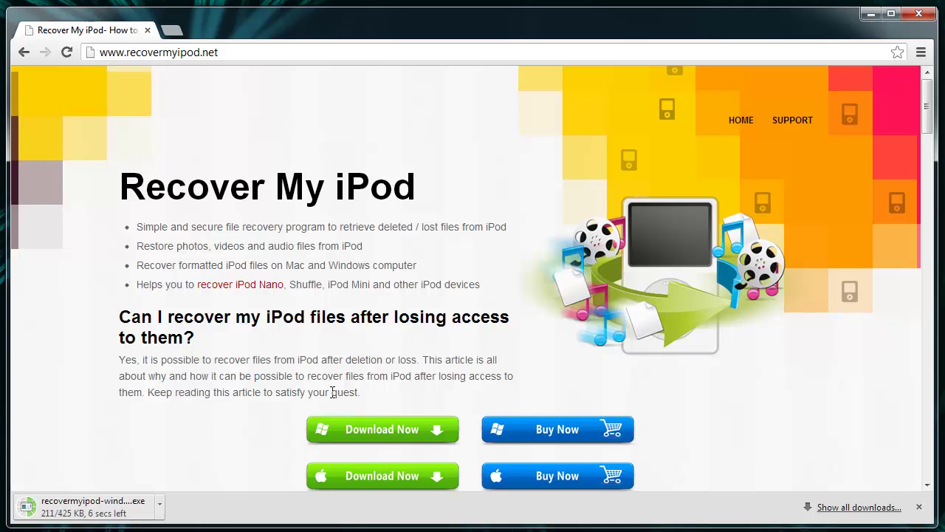
Minimize Chrome and choose Remo Recover's Media Edition 'Recover Photos (Photo/Video/Audio)' option.
click(872, 16)
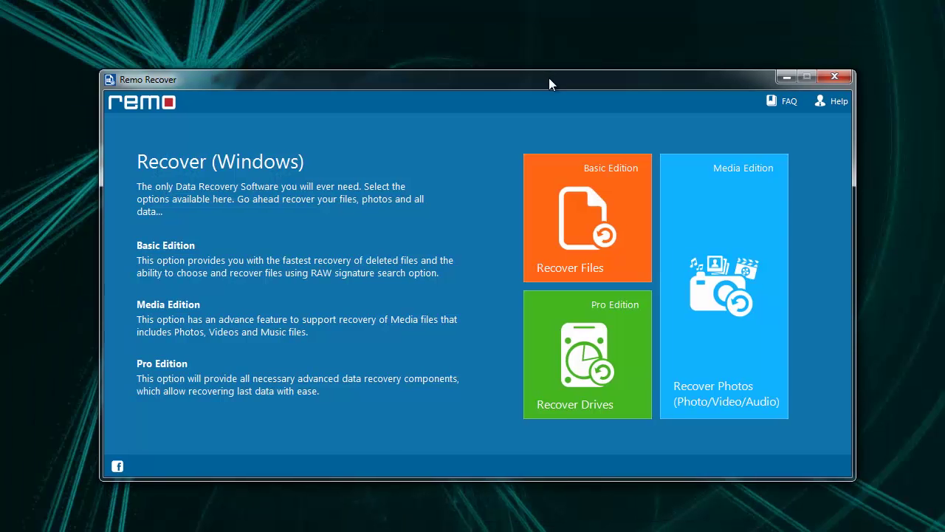
drag(549, 77, 548, 79)
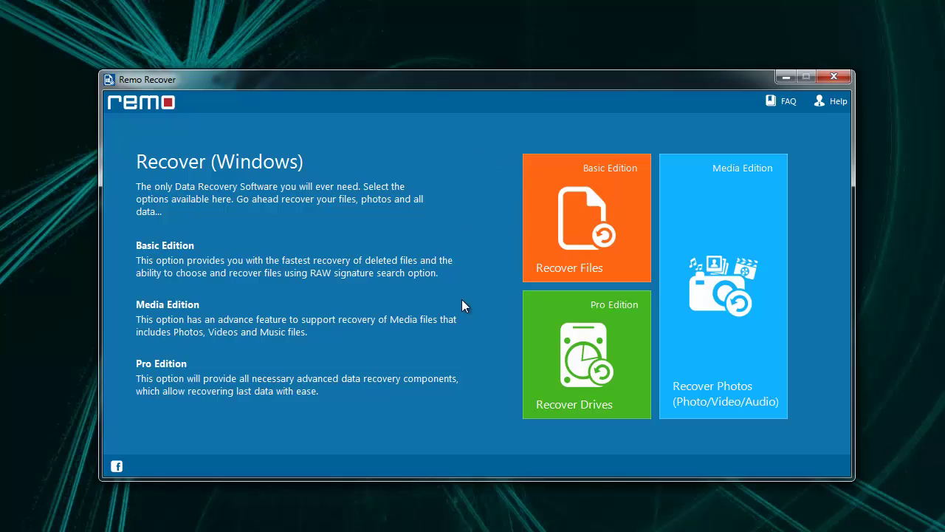
click(732, 300)
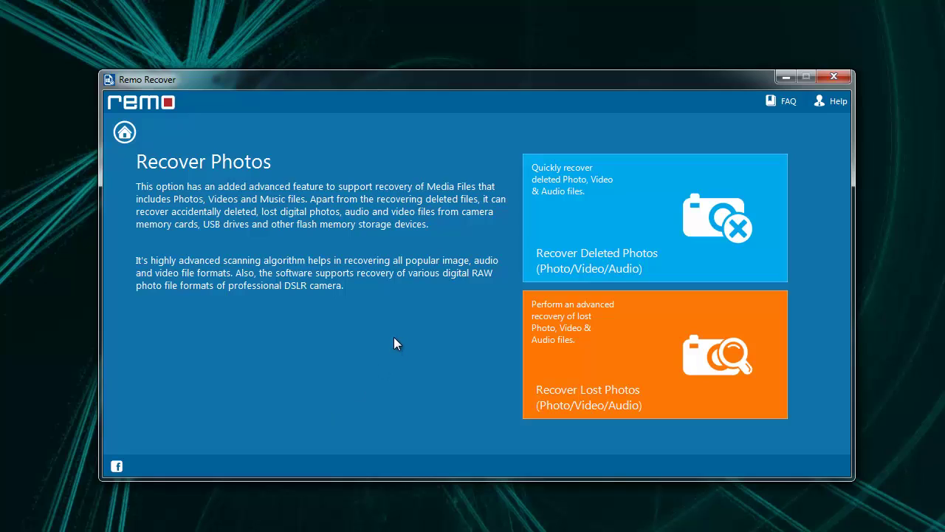
Choose Recover Deleted Photos on the MY_IPOD (F:) drive and continue to file types.
click(651, 222)
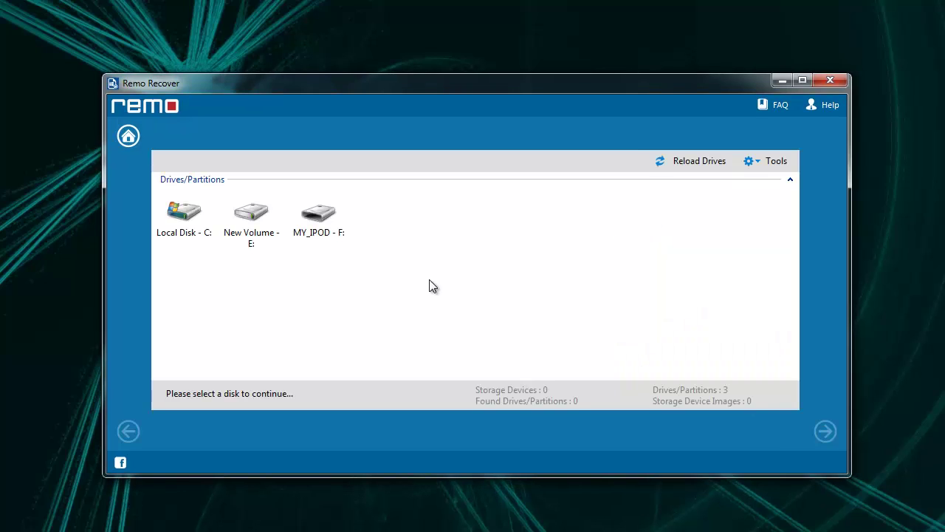
click(319, 231)
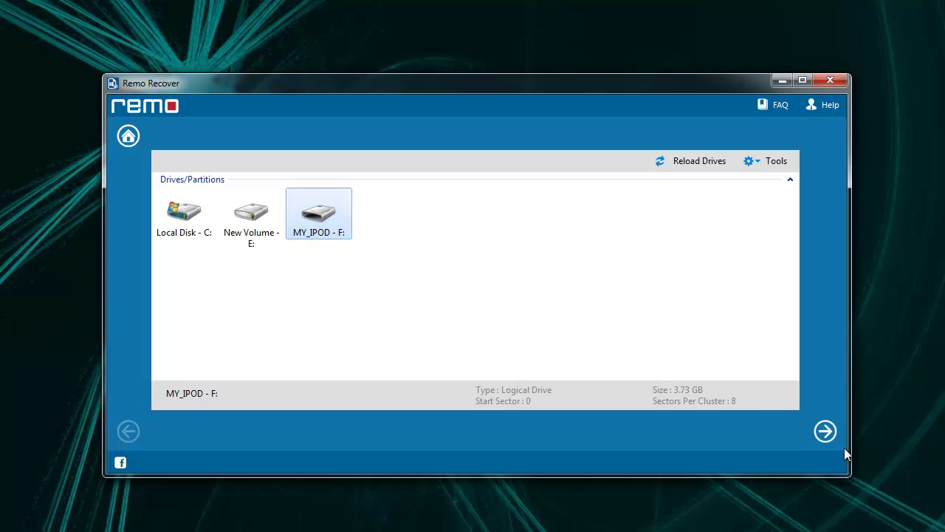
click(825, 432)
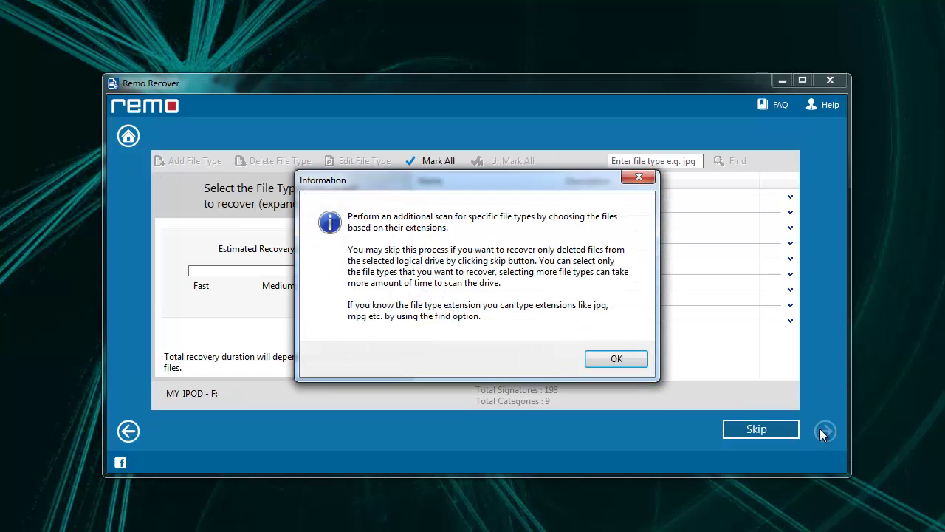
Mark only .mp3 under Music and Video and scan the iPod drive.
click(633, 361)
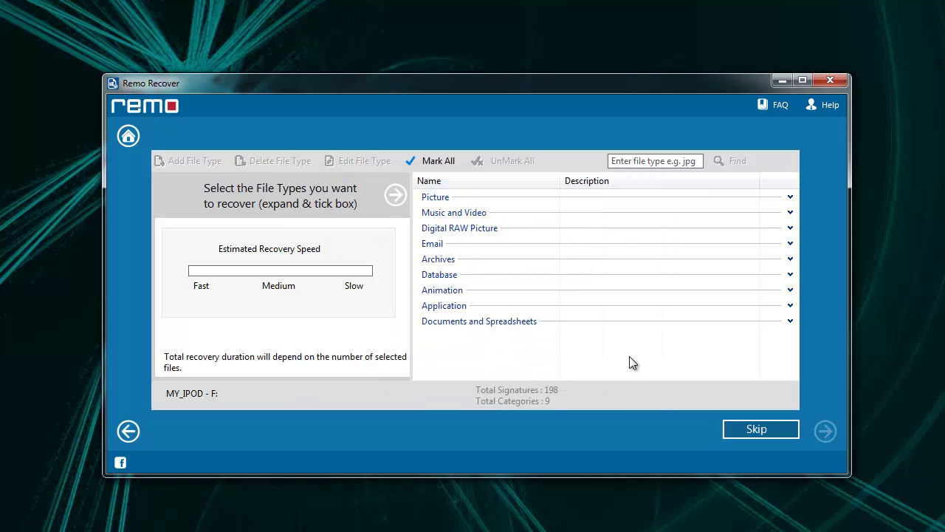
click(791, 212)
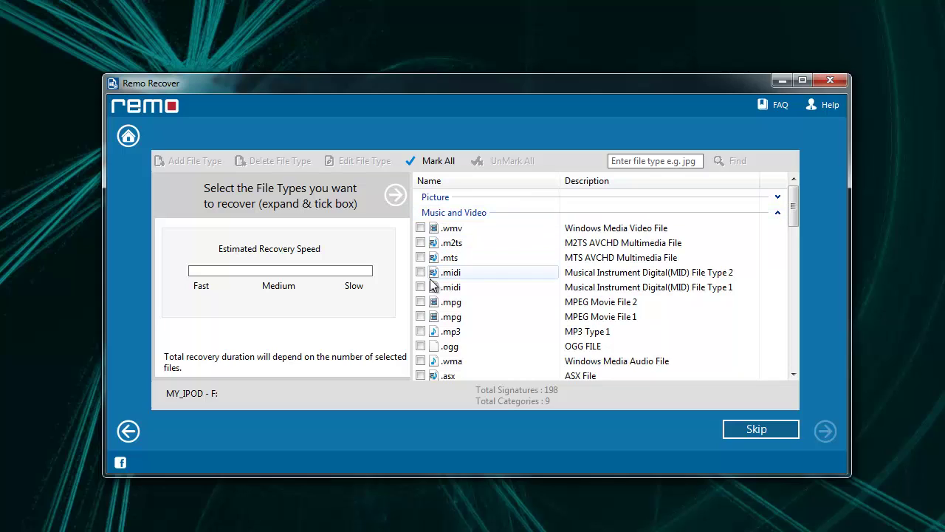
click(420, 331)
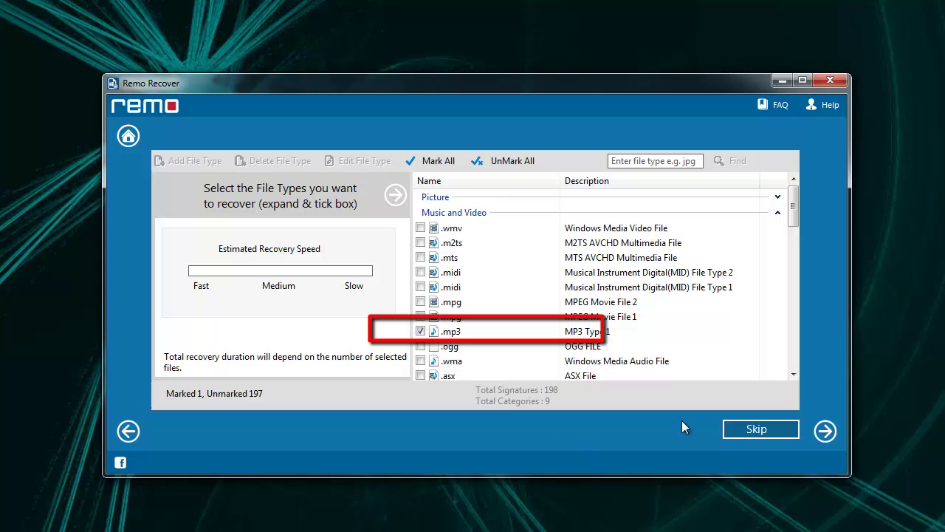
click(825, 431)
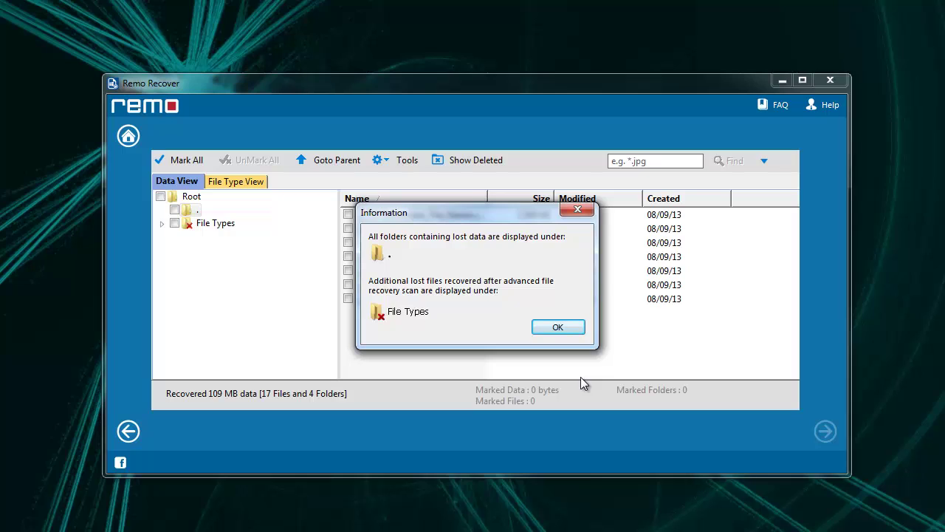
Tick all seven recovered songs, including 'as long as u love me.mp3' and 'Criminal Britney.mp3'.
click(565, 331)
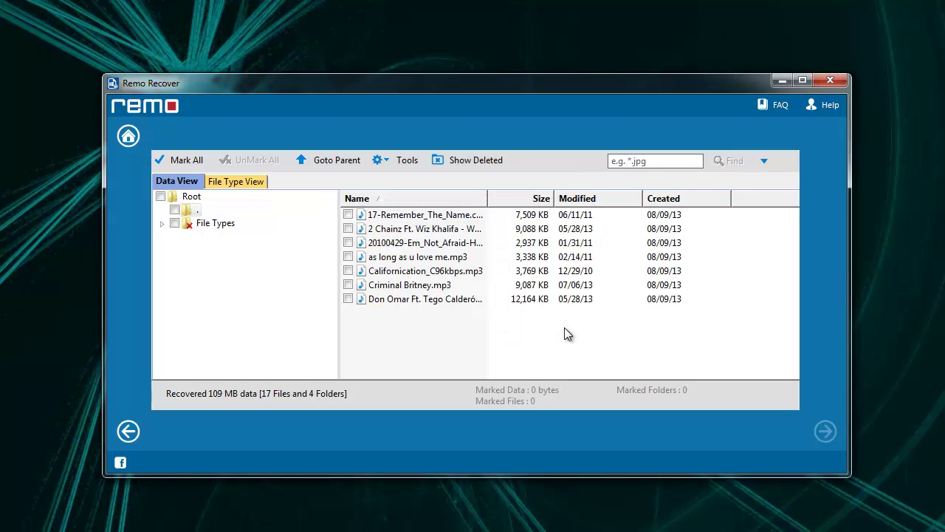
click(348, 214)
click(348, 229)
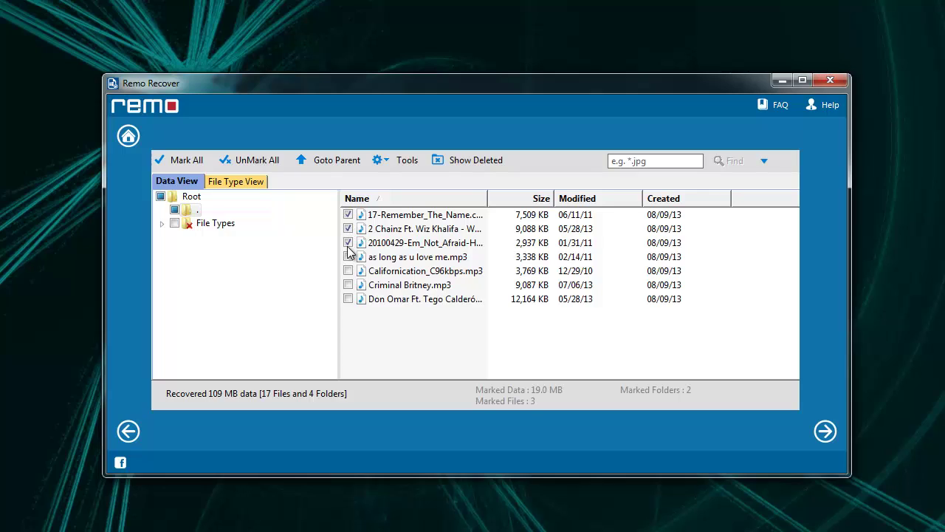
click(348, 257)
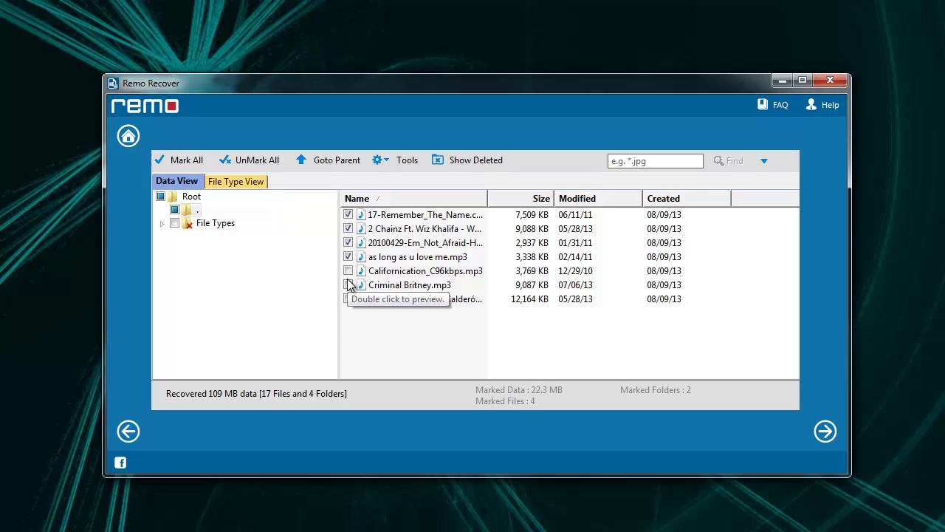
click(348, 271)
click(348, 285)
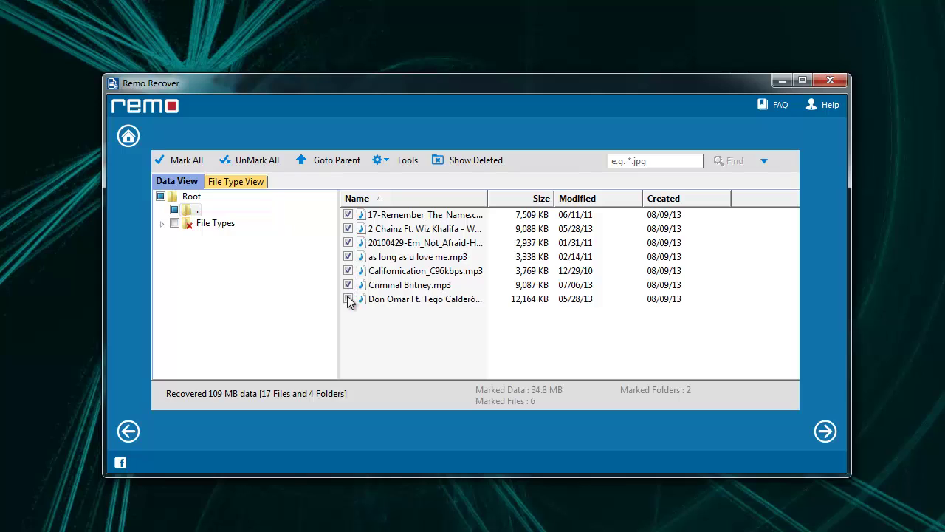
click(348, 299)
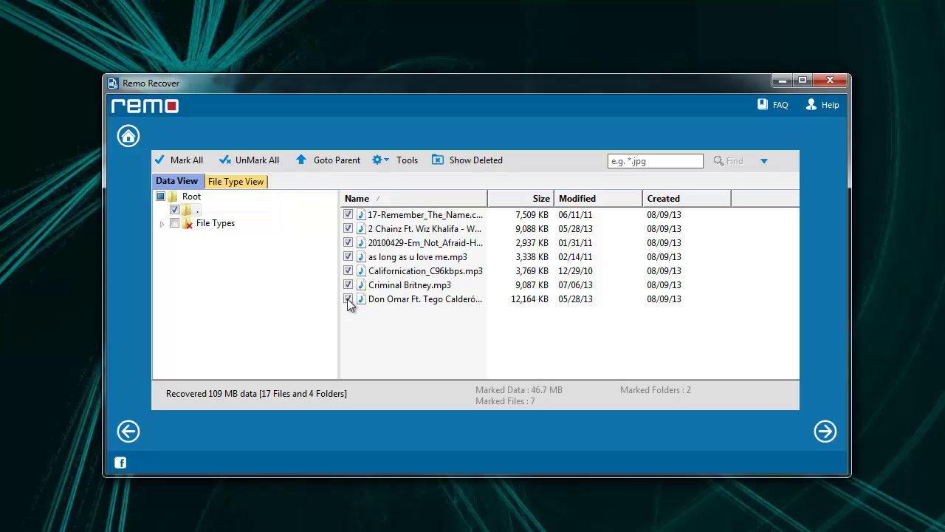
Save the recovery session under its default file name.
click(825, 432)
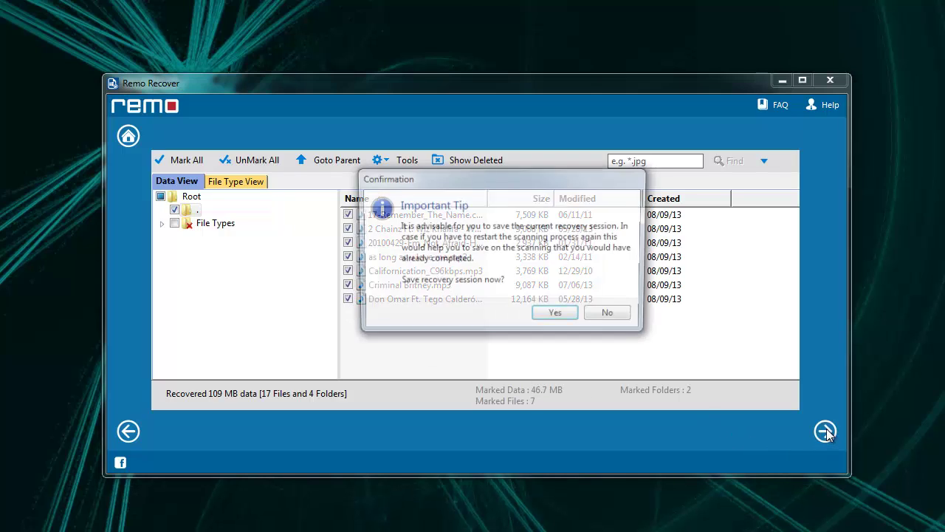
click(557, 316)
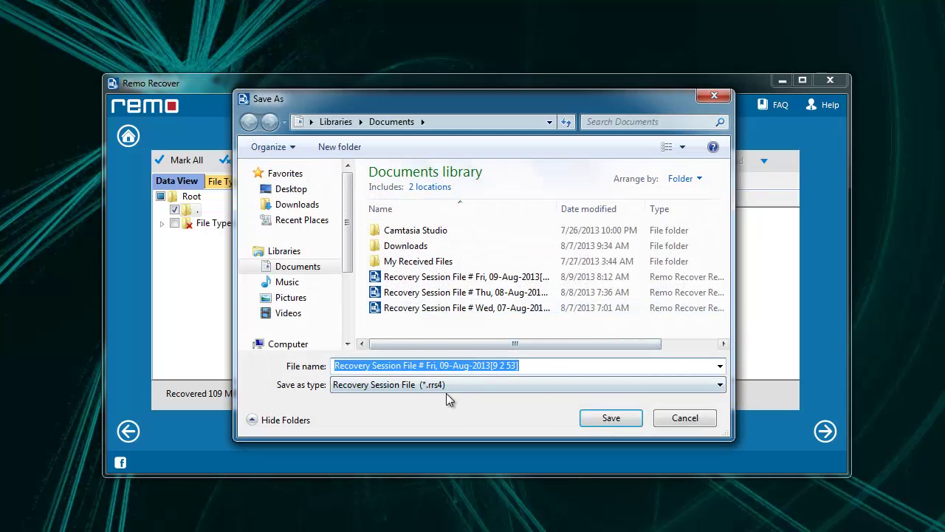
click(610, 418)
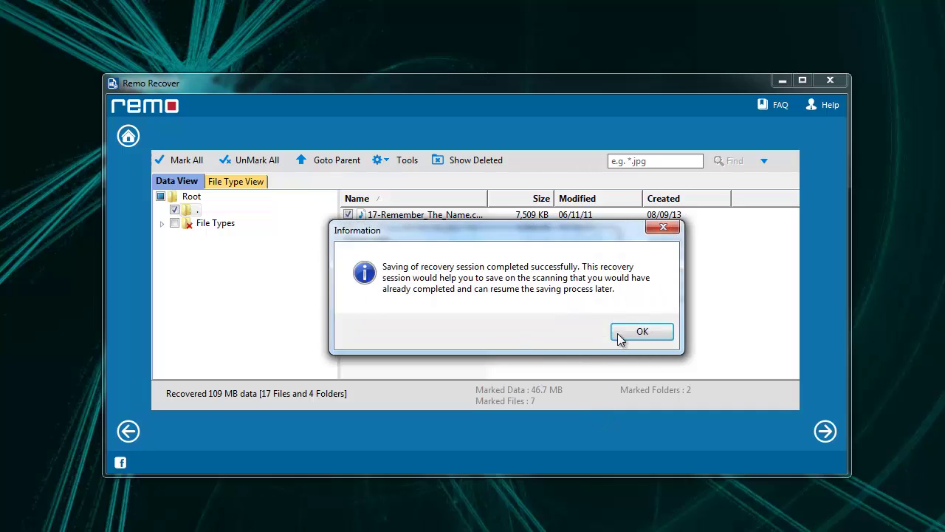
click(628, 333)
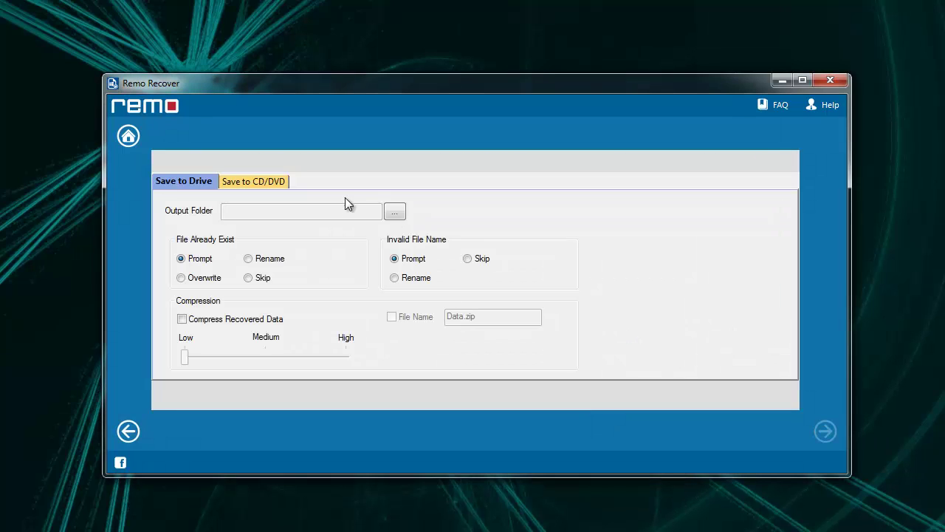
Create a new 'ipod songs' folder and set it as the output location.
click(395, 212)
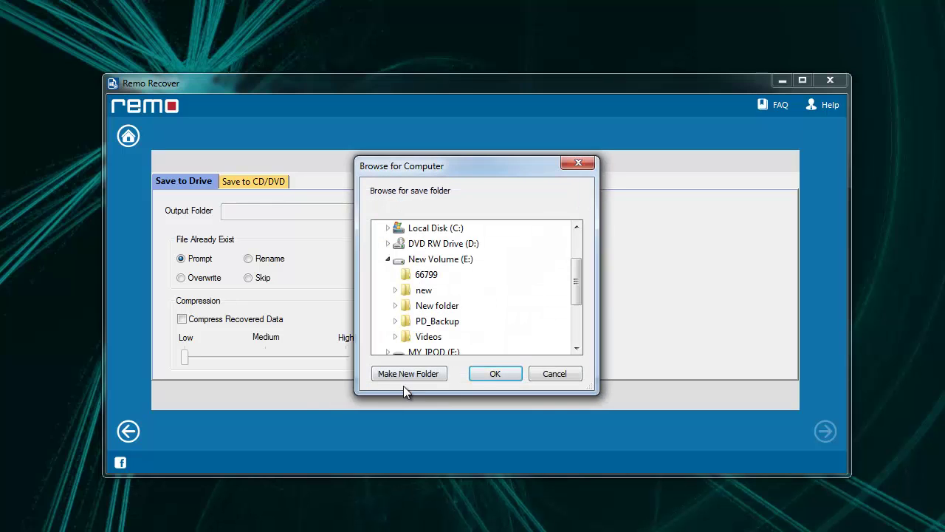
click(409, 373)
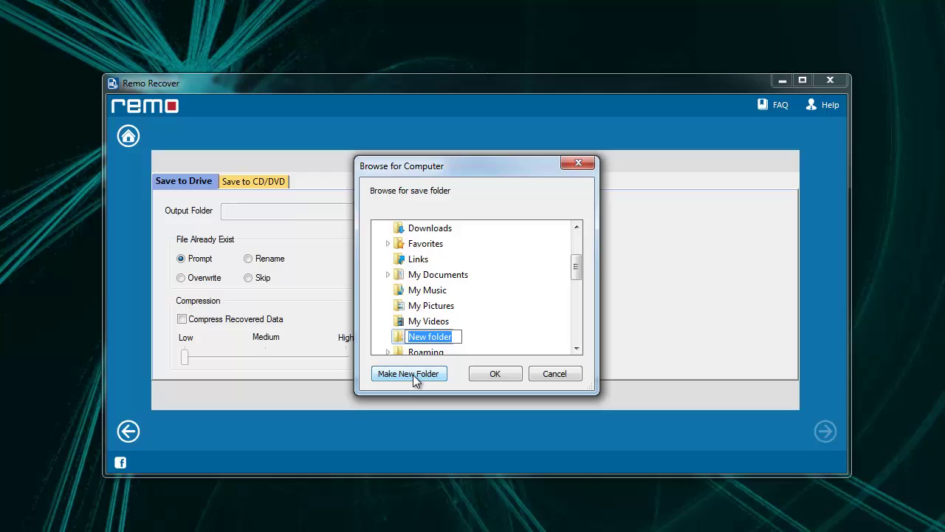
text(ipod otuch)
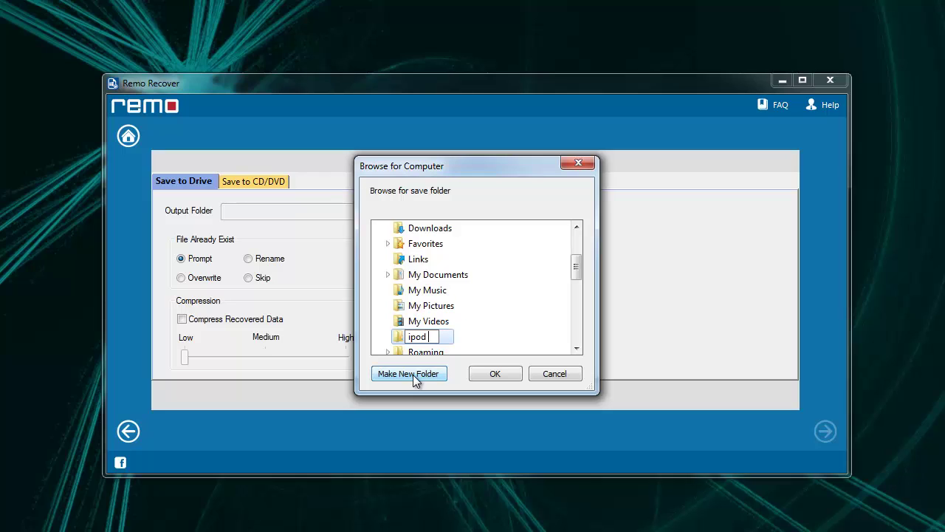
key(BackSpace)
key(BackSpace)
key(BackSpace)
key(BackSpace)
key(BackSpace)
text(songs)
click(526, 337)
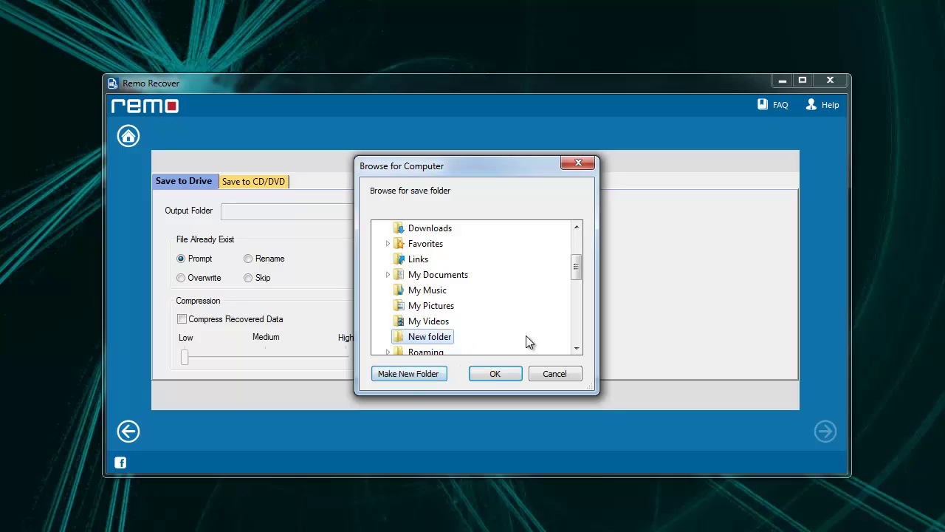
click(494, 375)
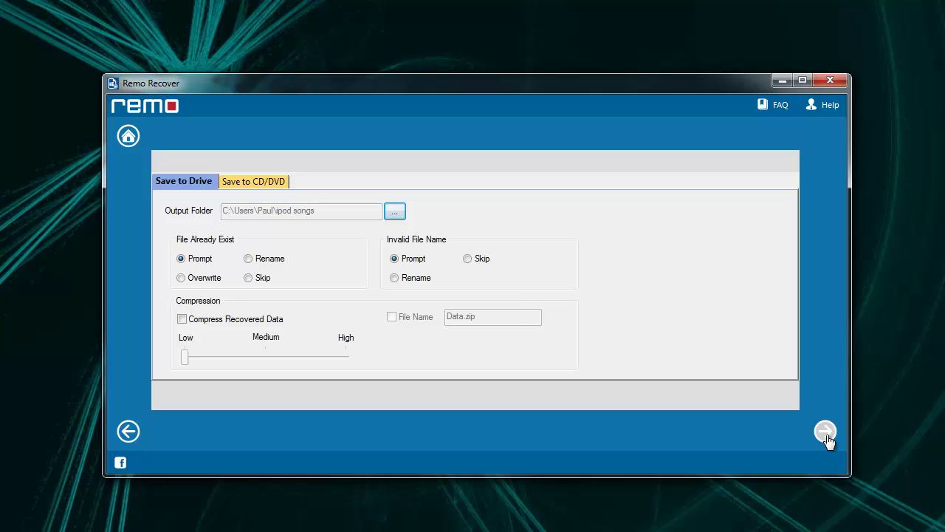
Recover the songs into 'ipod songs' and select several of the MP3s in Explorer.
click(827, 436)
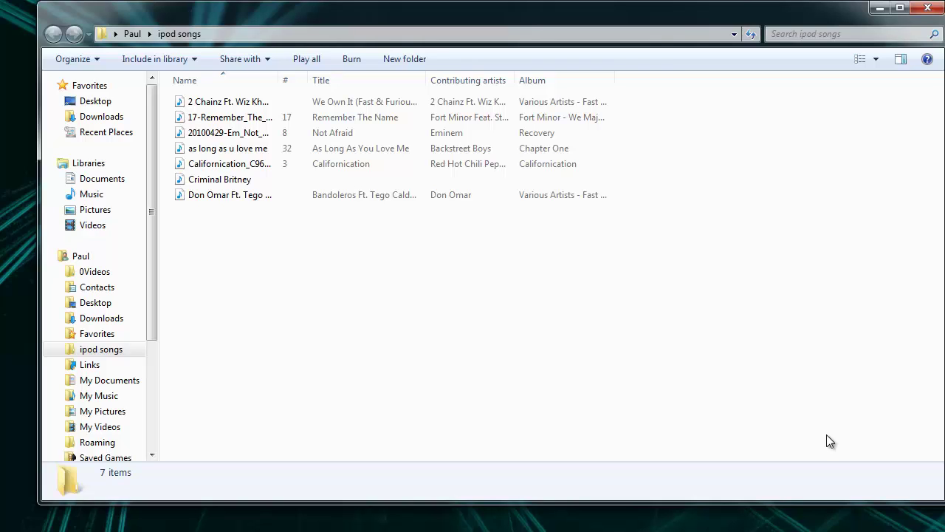
mouse_move(202, 248)
mouse_down()
mouse_move(239, 117)
mouse_move(233, 97)
mouse_move(216, 240)
mouse_up()
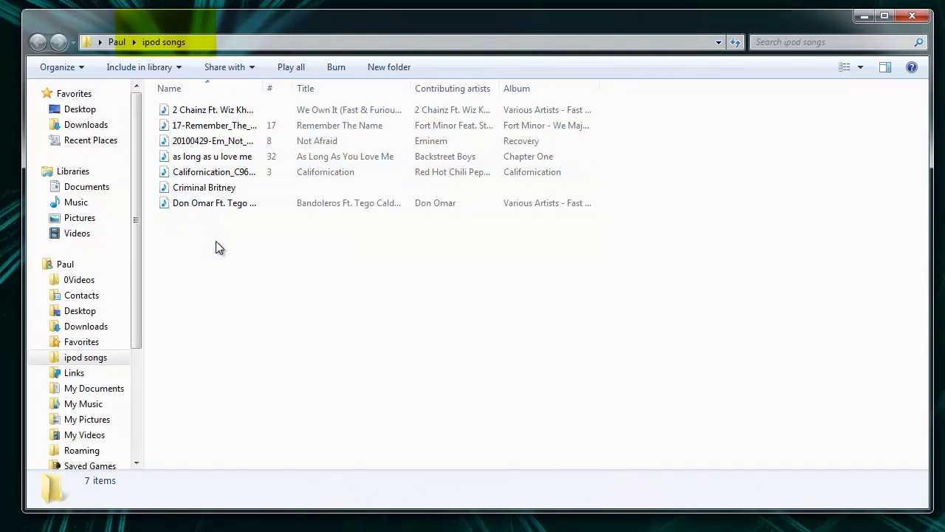